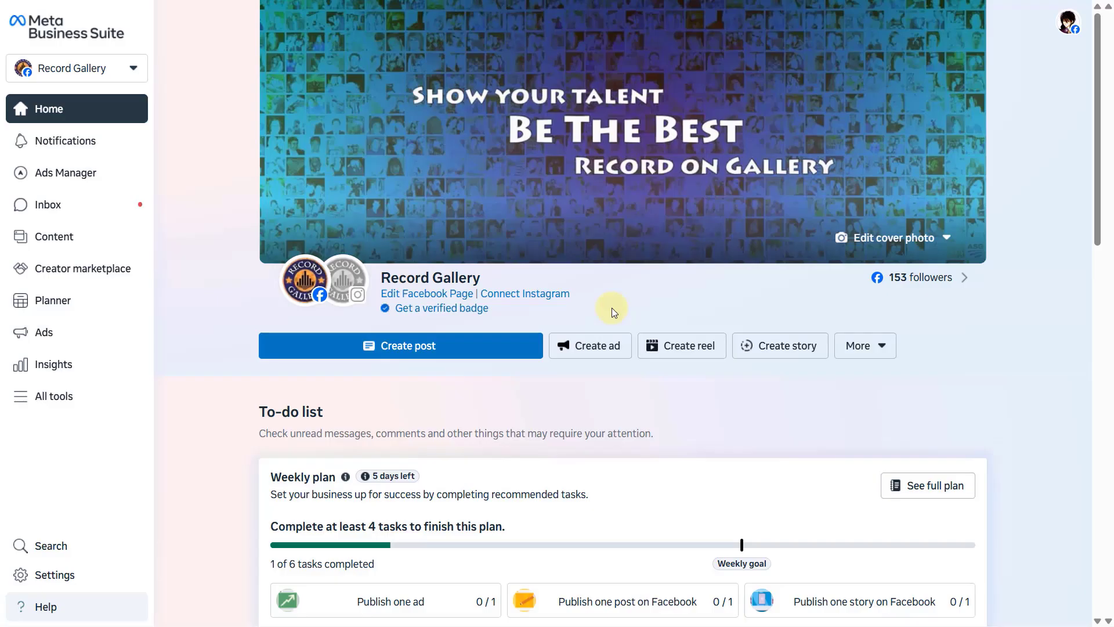
Step: In the Digital Growth Tutor portfolio settings, go to Data Sources > Datasets & pixels
left_click(134, 69)
key("Escape")
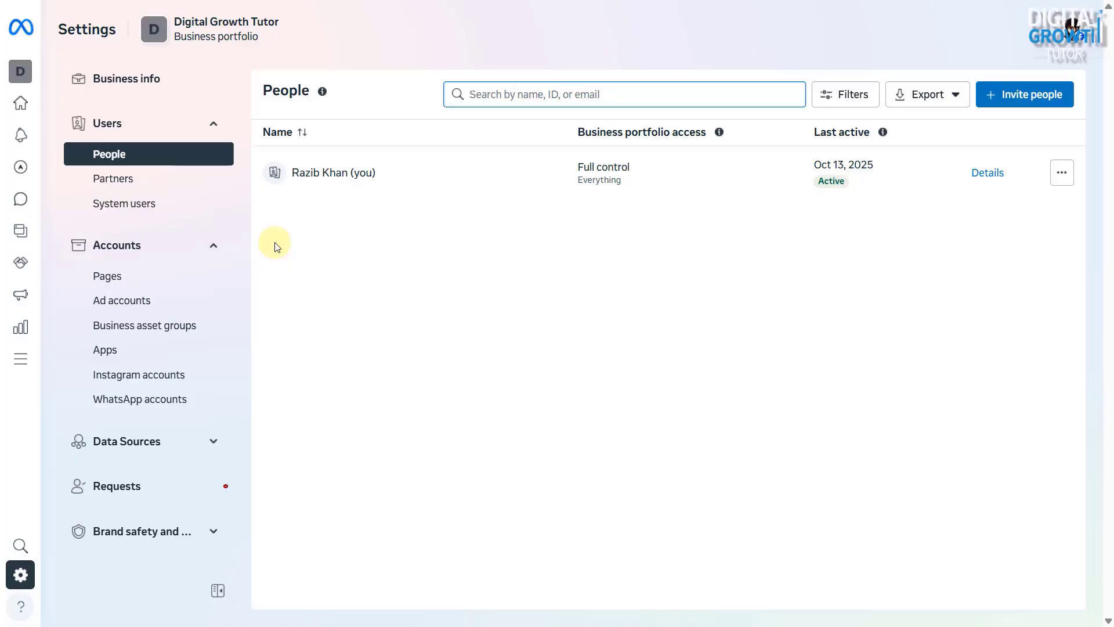
scroll(138, 368, "down", 3)
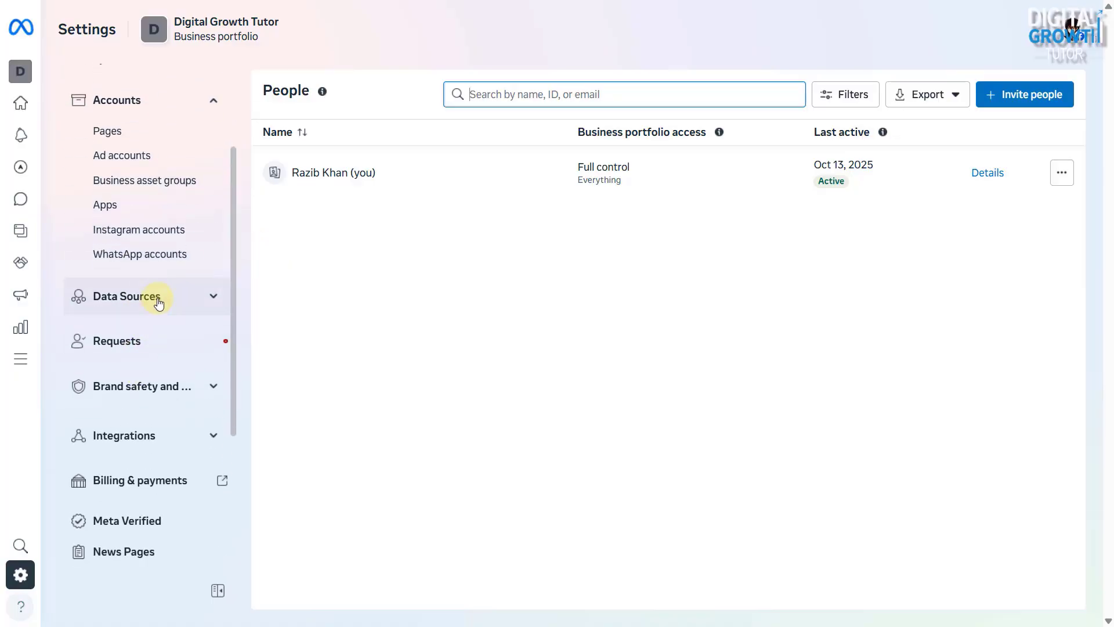
left_click(158, 304)
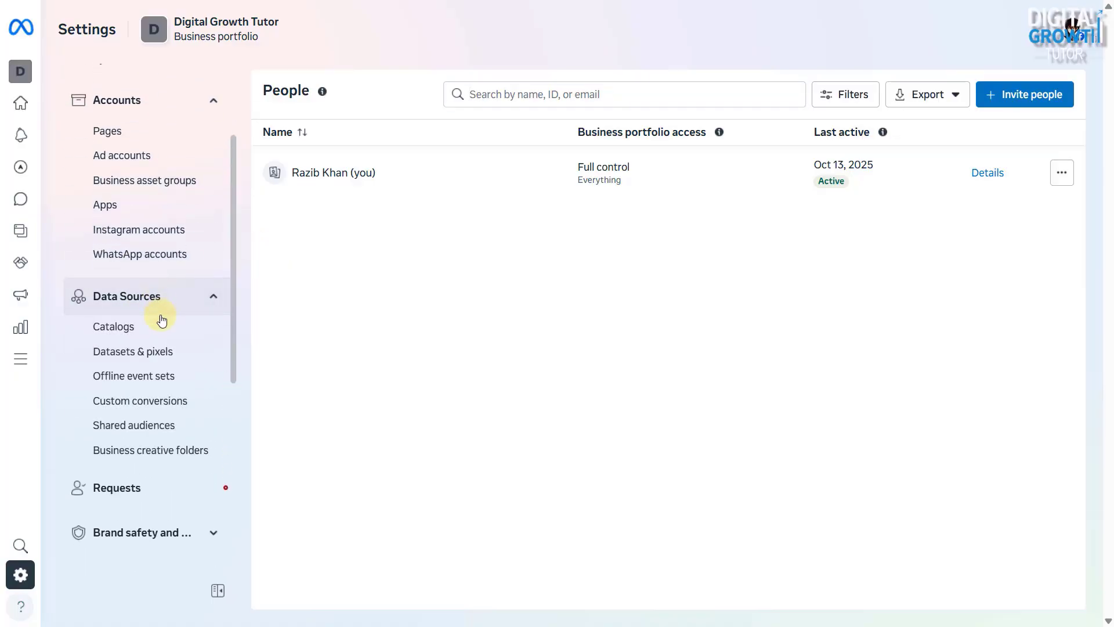
left_click(146, 359)
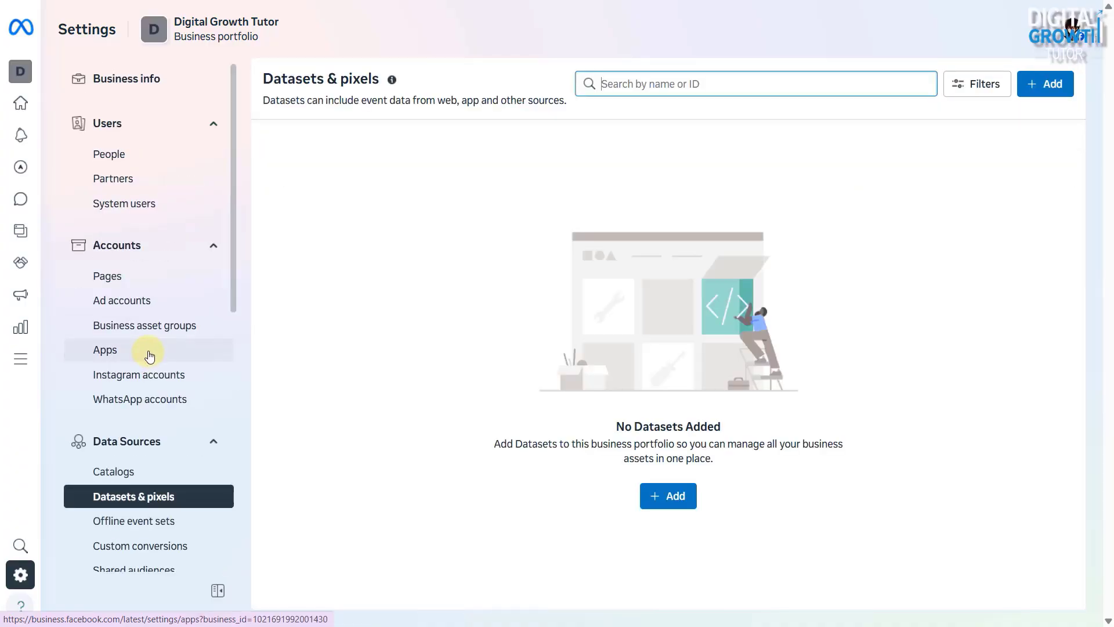
Step: Add a new dataset named digitalgrowthtutor.com and create it
left_click(673, 506)
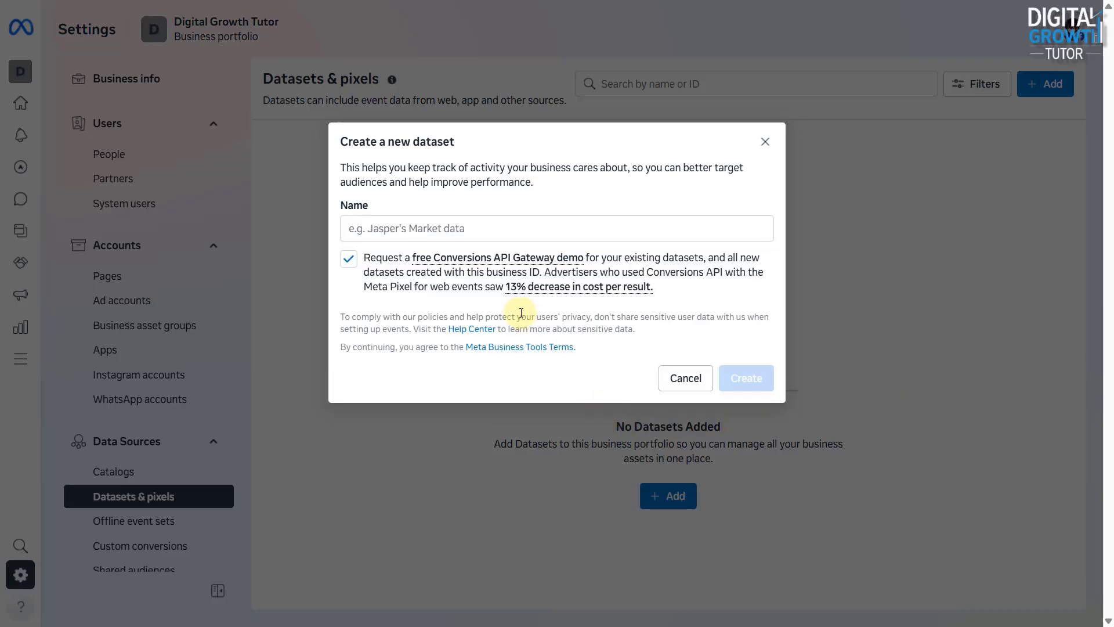
left_click(368, 227)
type("di")
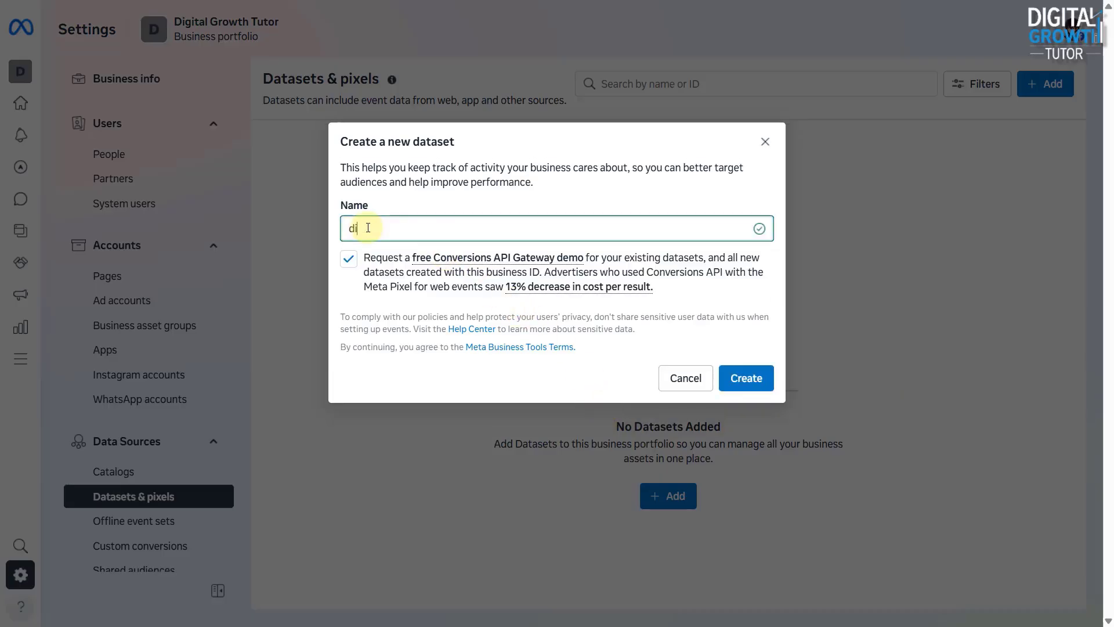
type("gitalgrowthtutor.com")
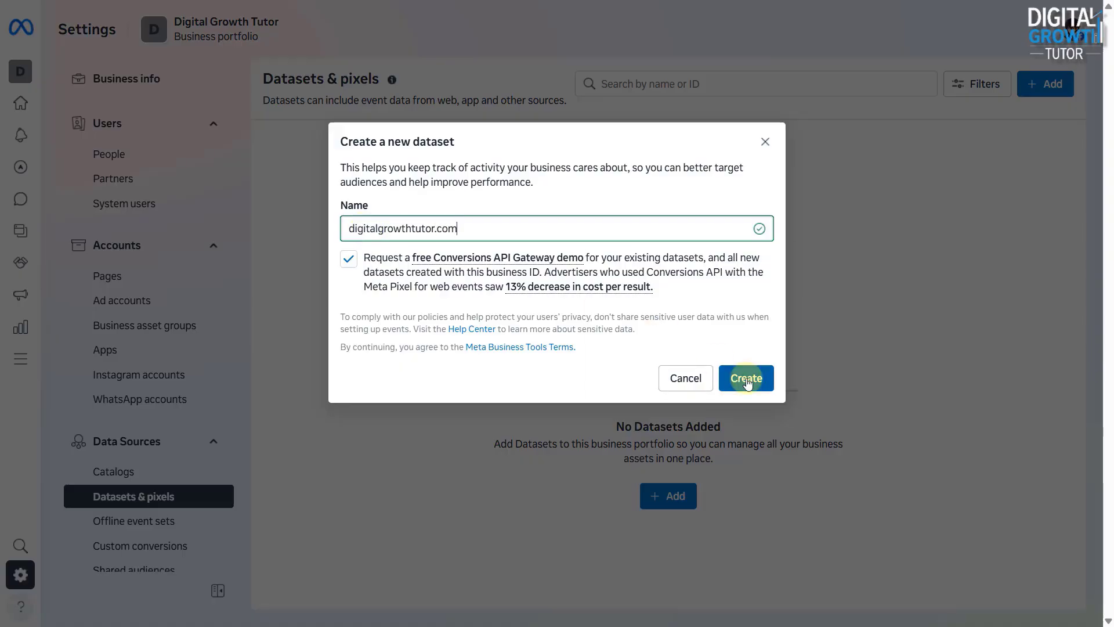
left_click(747, 381)
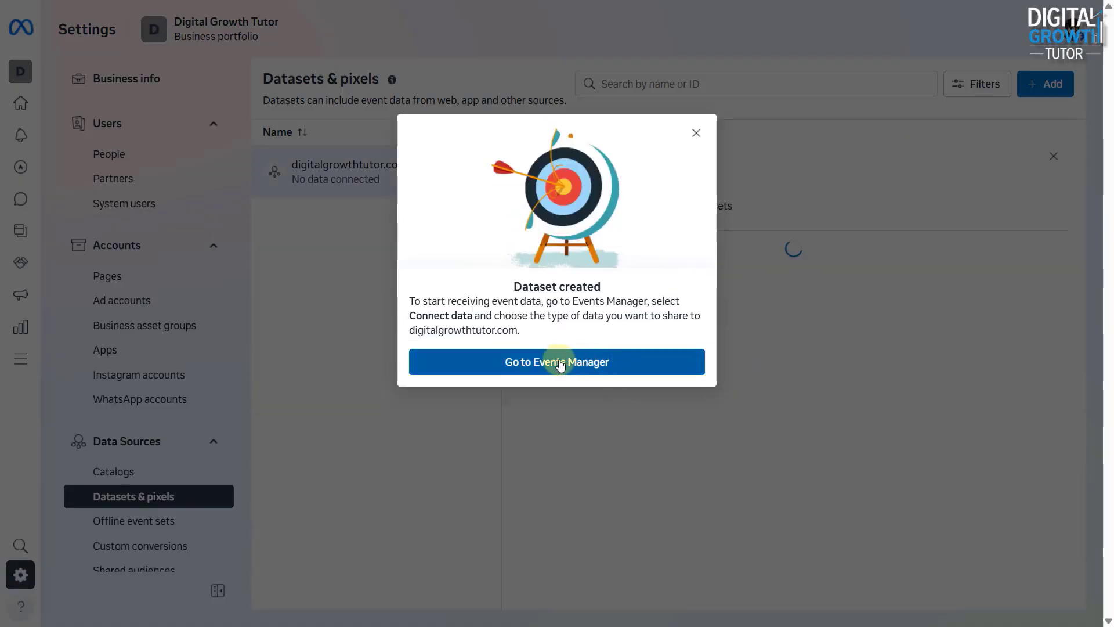
Step: Open the dataset in Events Manager and choose Set up Meta Pixel for browser website events
left_click(553, 364)
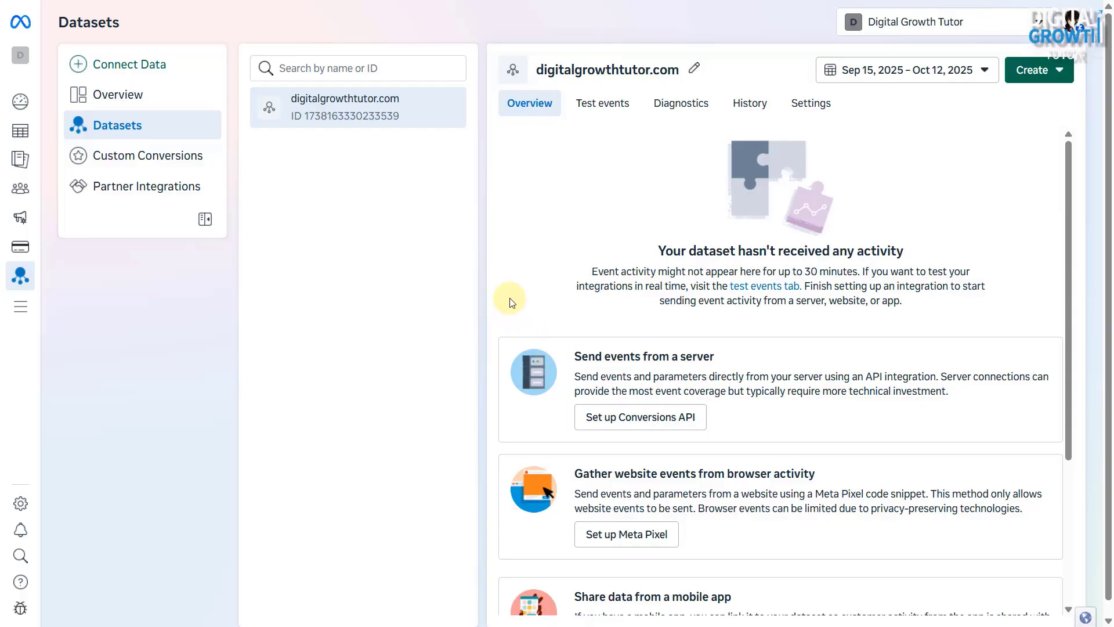
scroll(666, 311, "down", 2)
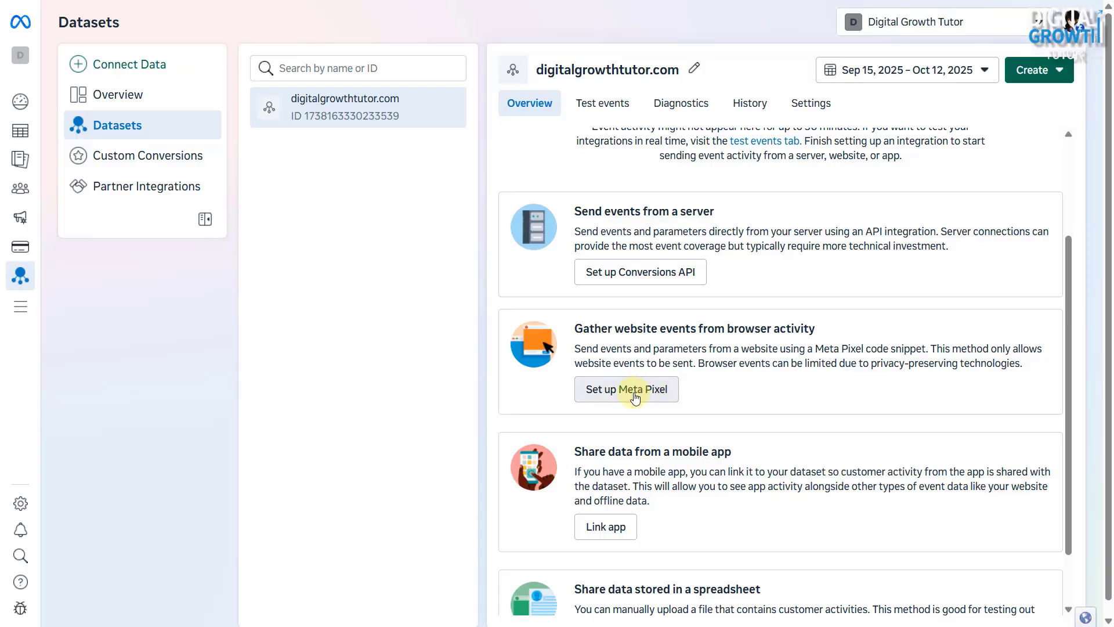
left_click(635, 397)
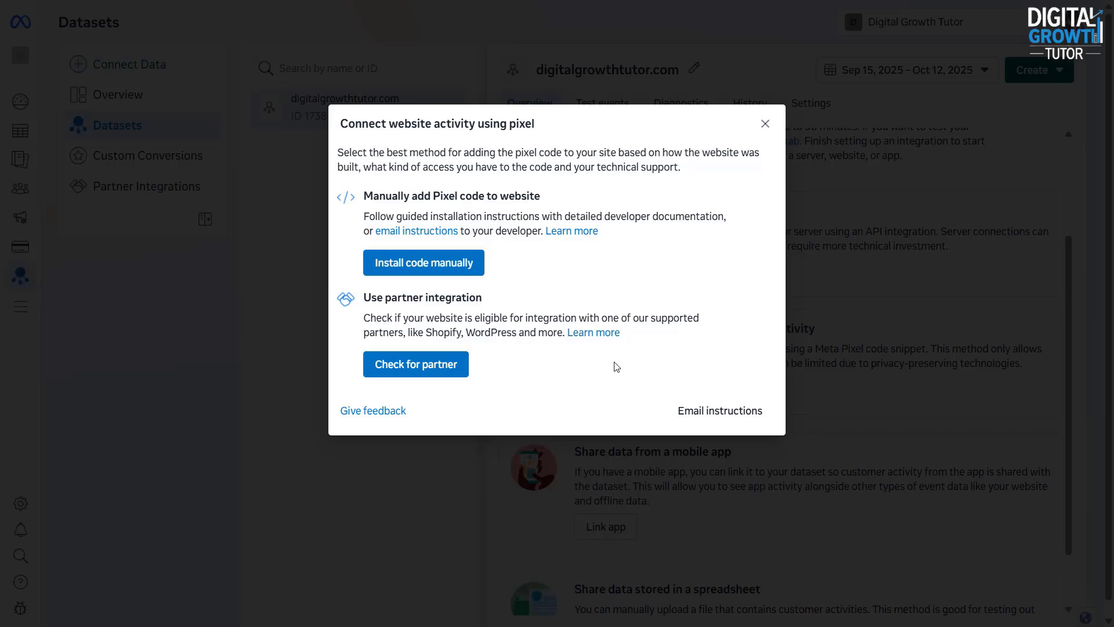
Step: Choose Check for partner in the pixel dialog and scroll the partner list down to WordPress
left_click(495, 264)
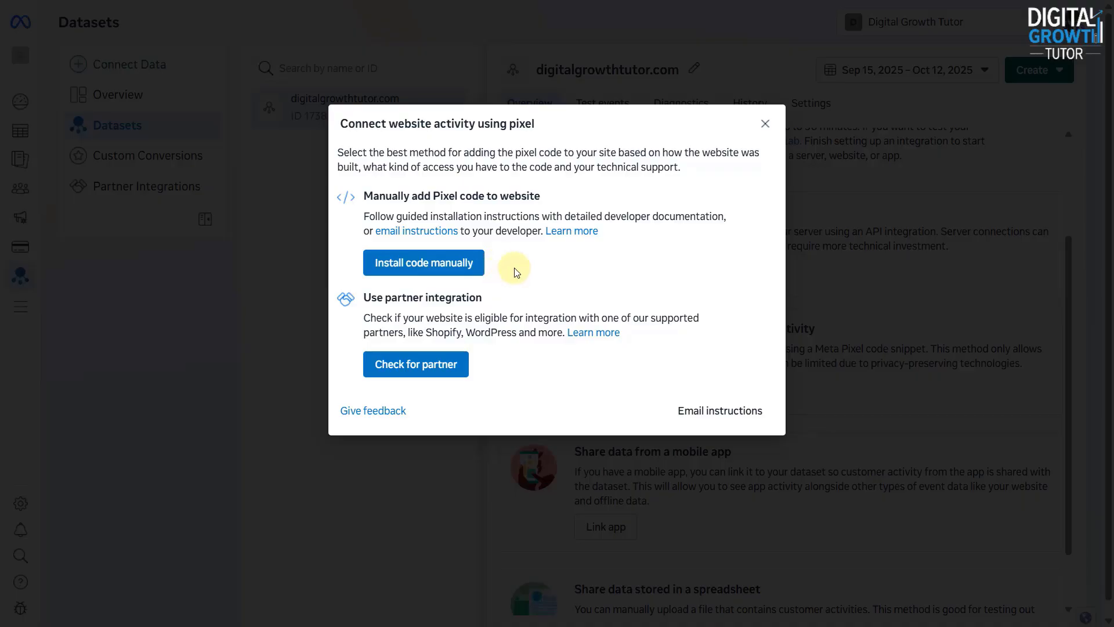
left_click(454, 366)
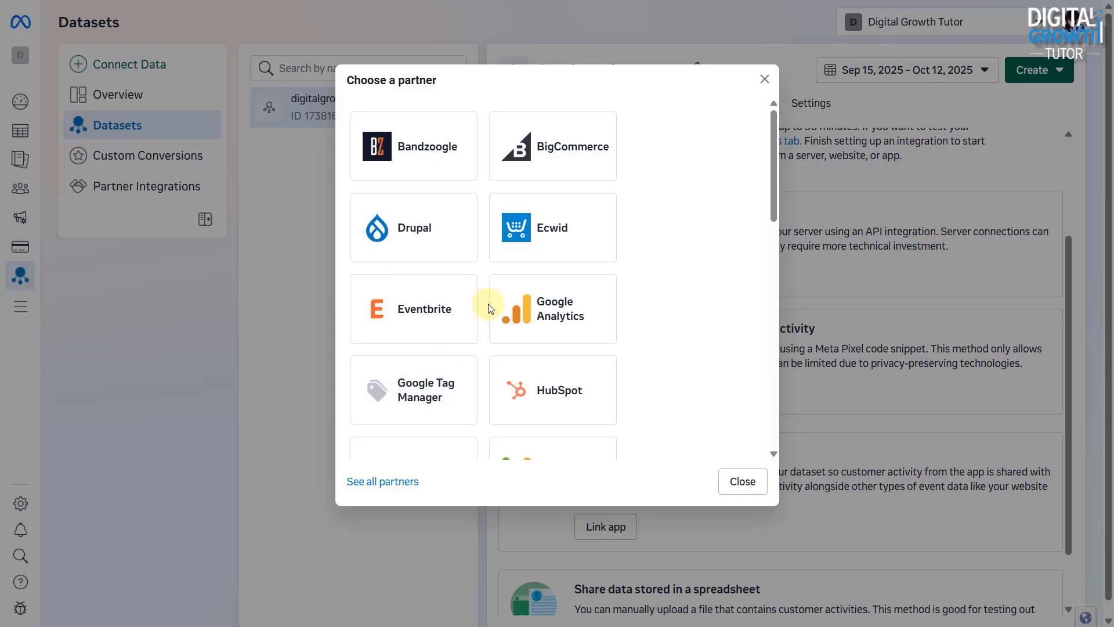
scroll(552, 268, "down", 4)
scroll(553, 272, "down", 8)
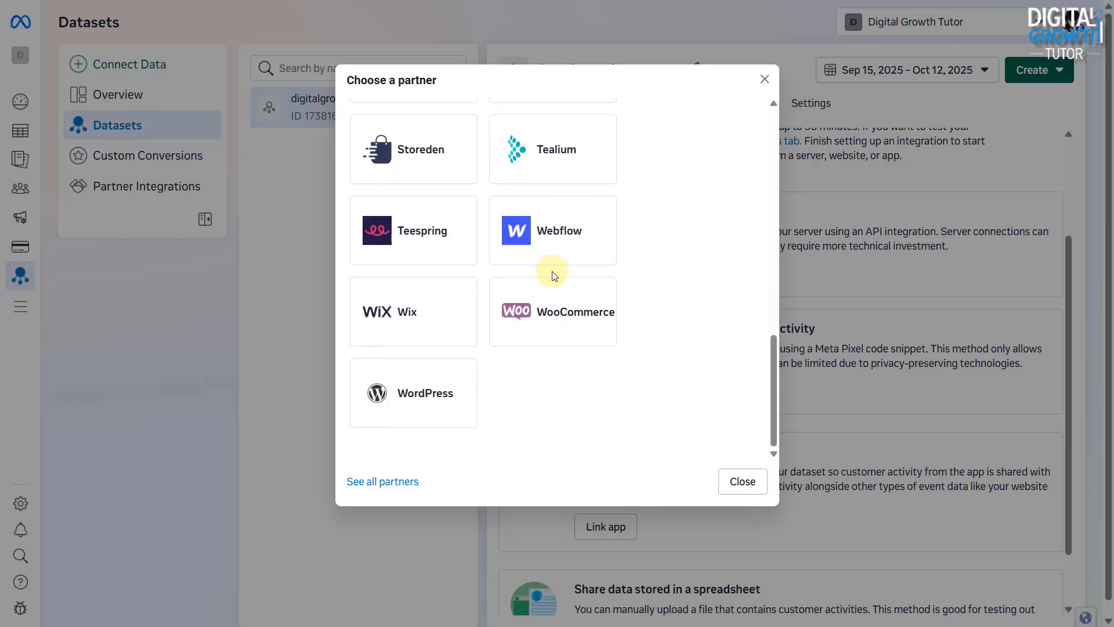
Step: Pick WordPress and step past Install Plugin and Connect to Facebook to Verify connection
left_click(446, 394)
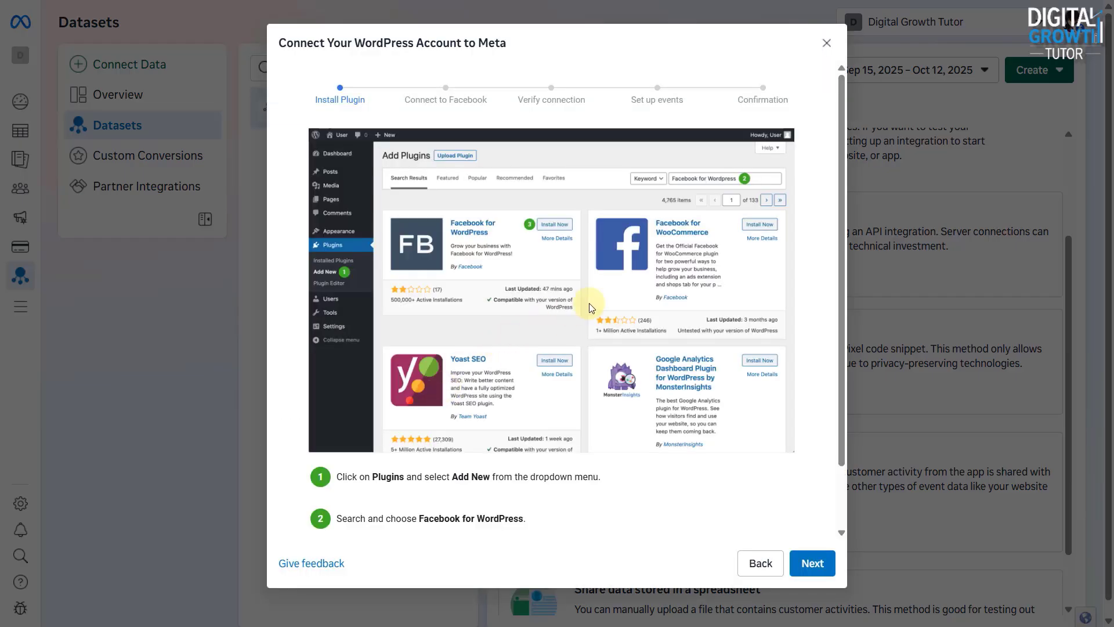
scroll(592, 301, "down", 1)
scroll(757, 469, "up", 1)
left_click(812, 563)
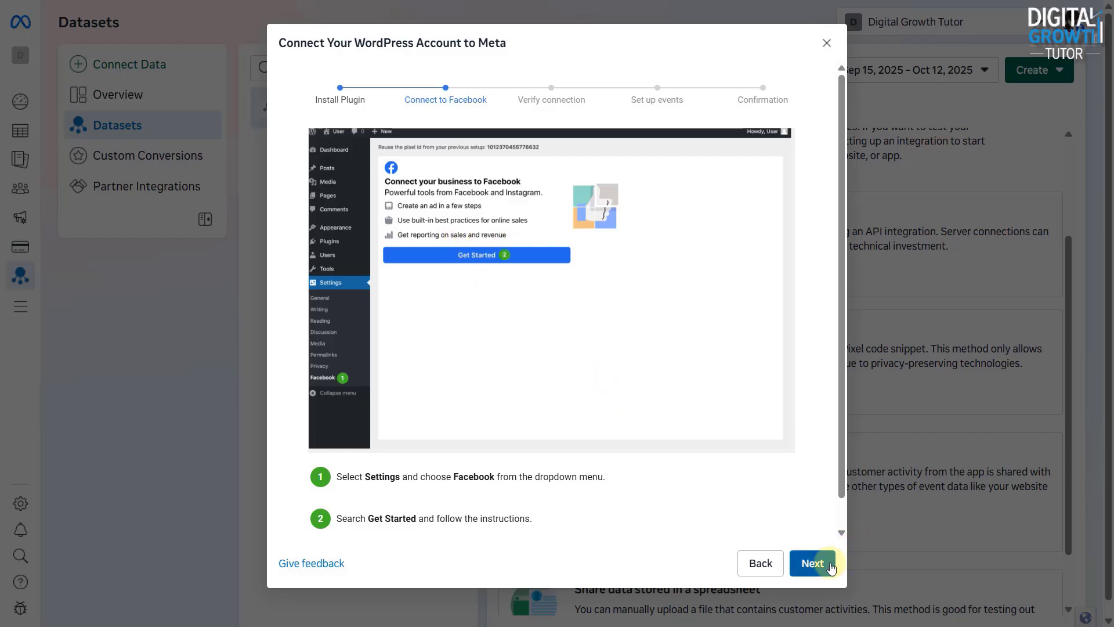
left_click(813, 563)
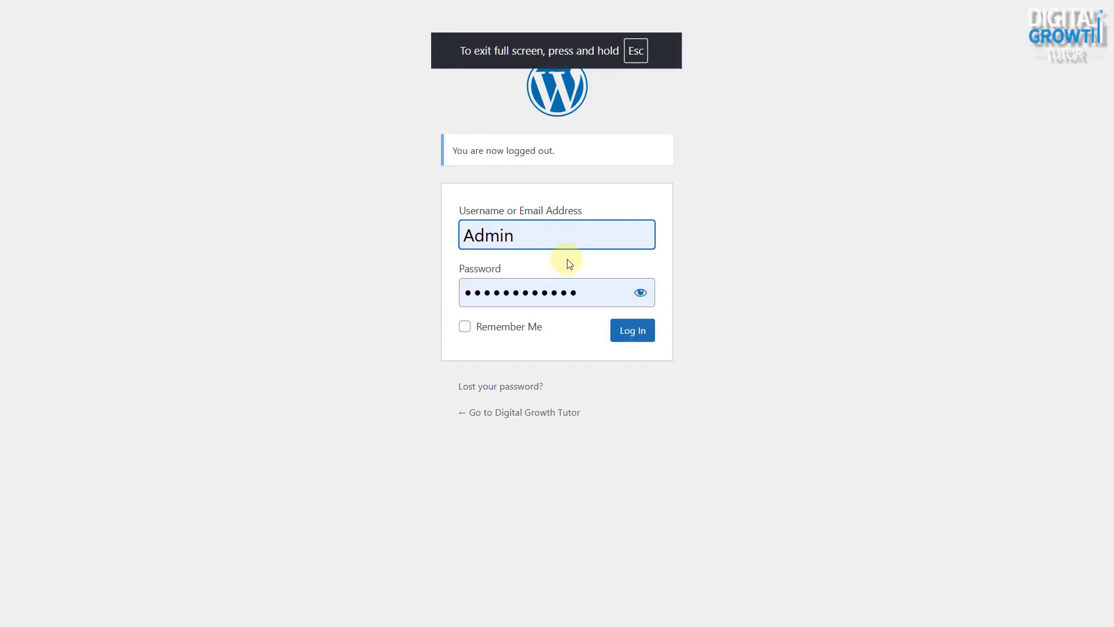
Step: Sign in to the WordPress admin and go to Plugins > Add New
left_click(643, 332)
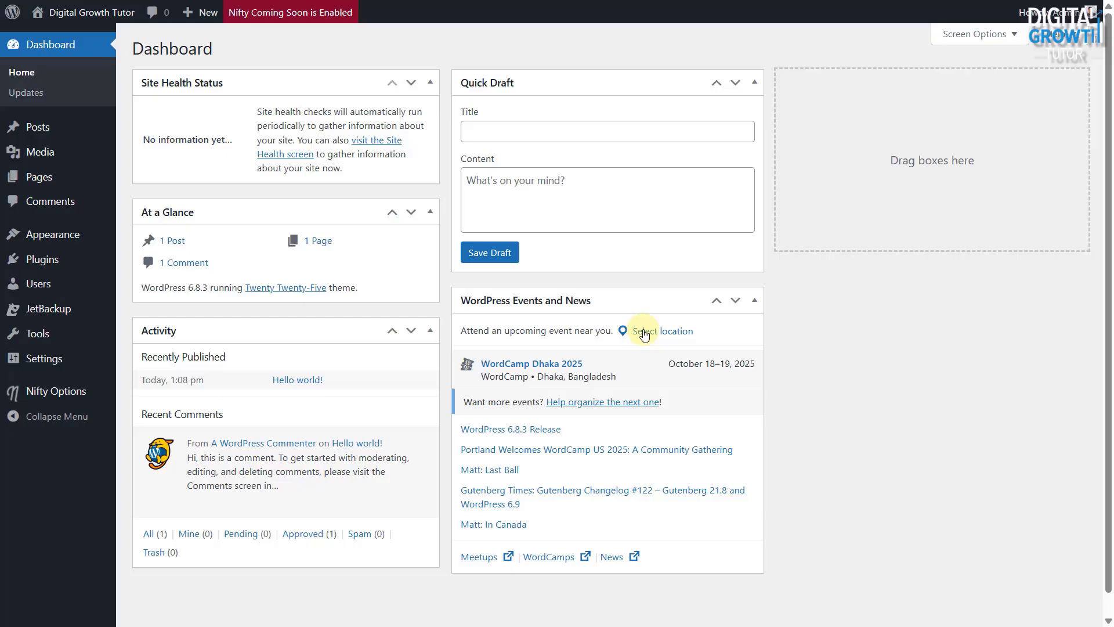
left_click(37, 267)
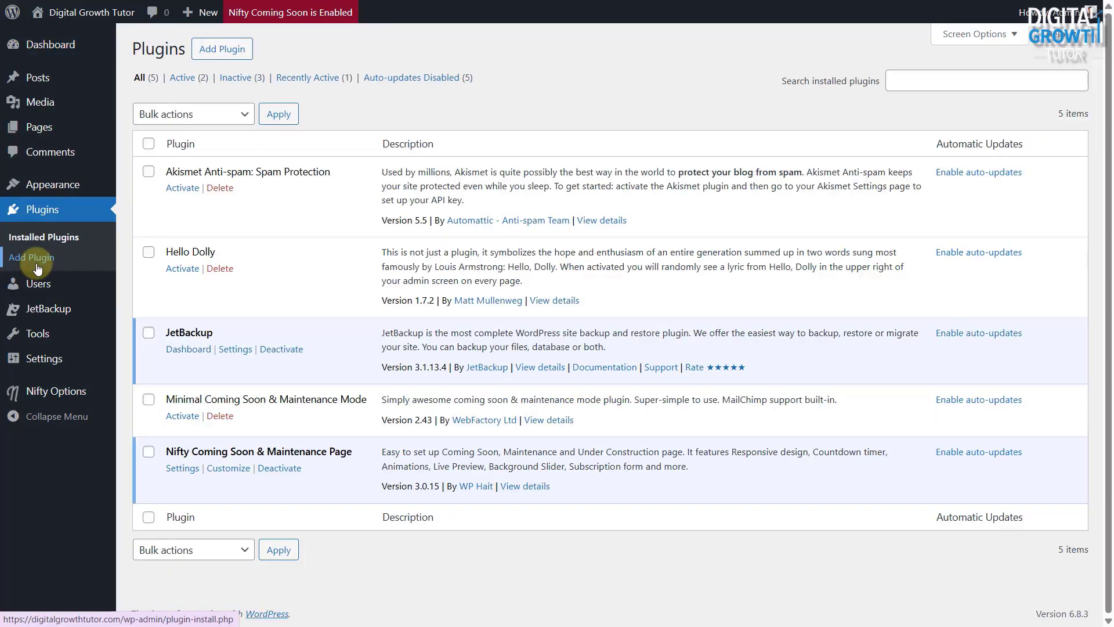
left_click(237, 52)
Step: Search the plugin directory for 'fa', then install and activate Meta pixel for WordPress
left_click(863, 89)
type("facebook for wordpress")
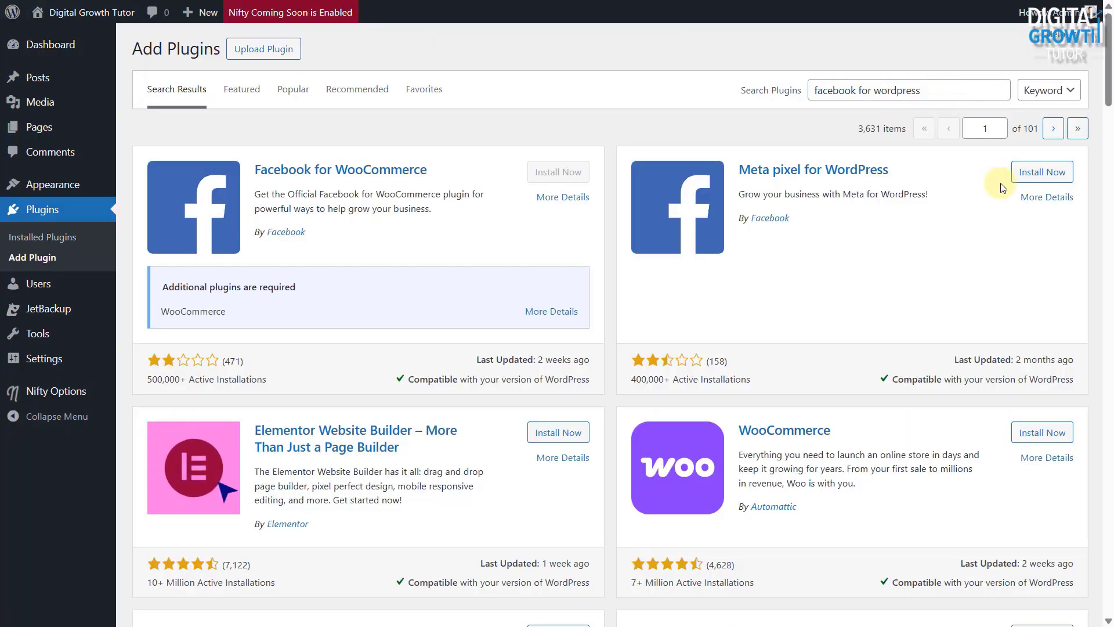
left_click(1027, 174)
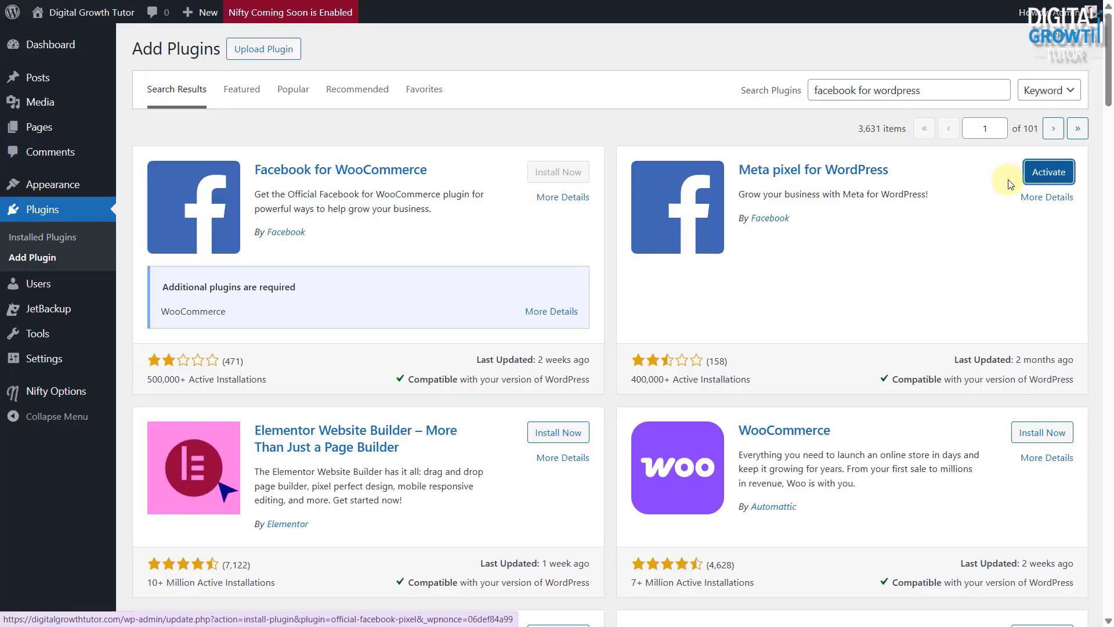
left_click(1044, 180)
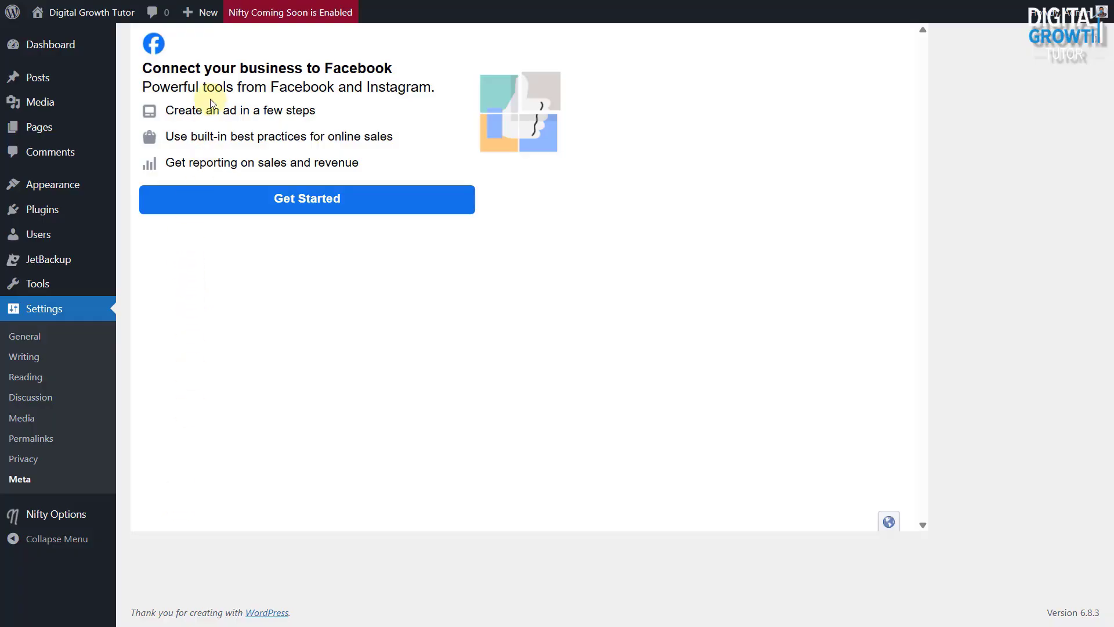
Step: Click Get Started on Settings > Meta to launch the Facebook connection popup
left_click(268, 208)
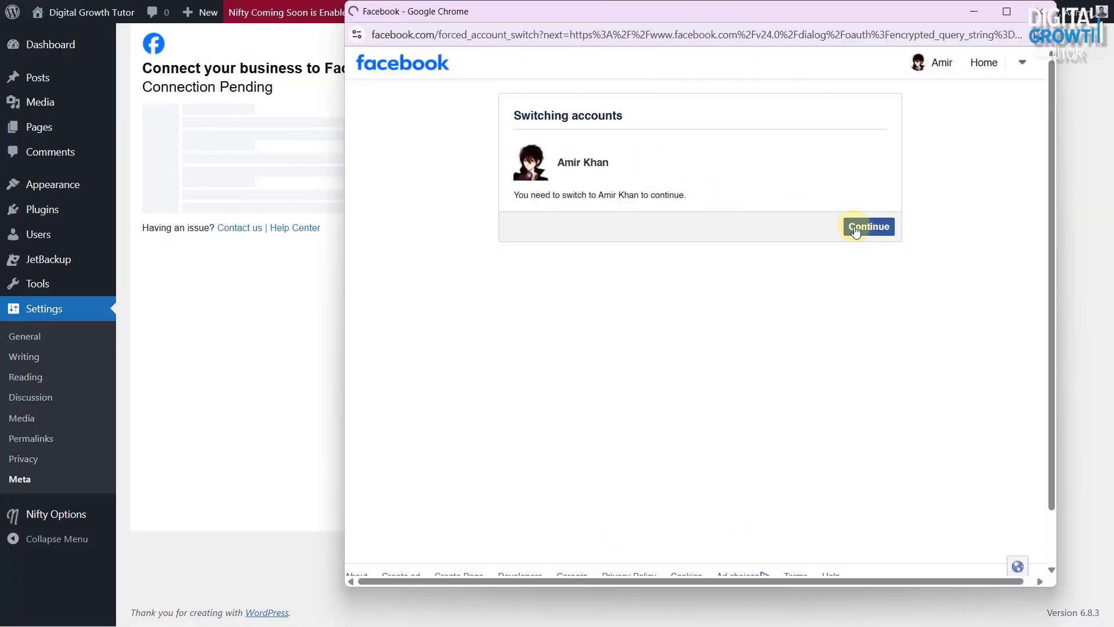
Step: Continue as the required account, accept the portfolio, page, ad account and pixel, keep permissions, finish
left_click(855, 228)
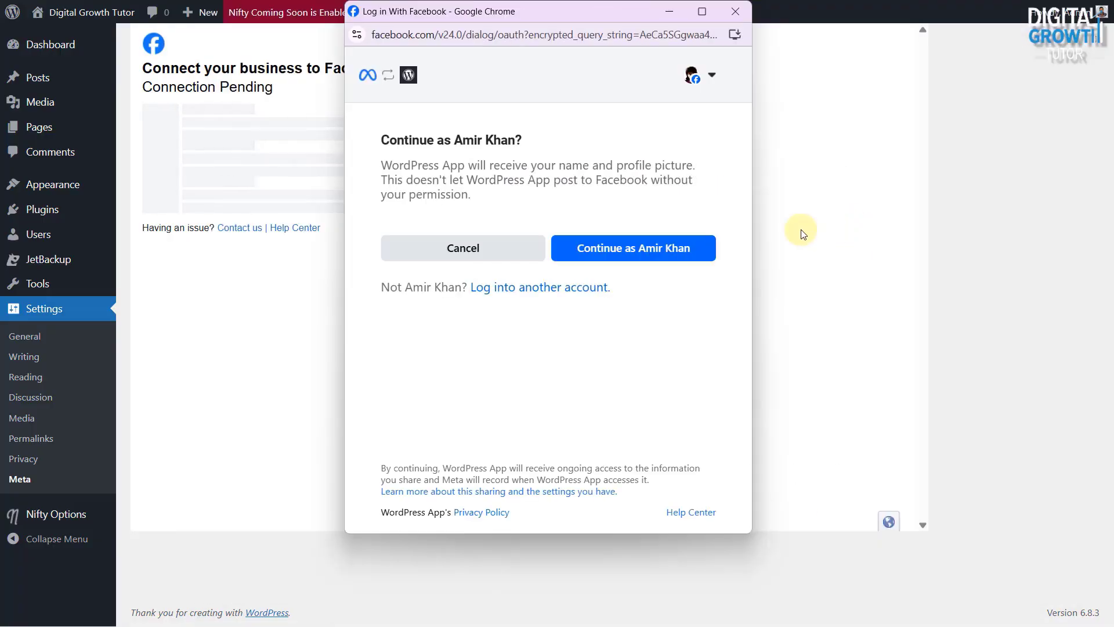
left_click(674, 250)
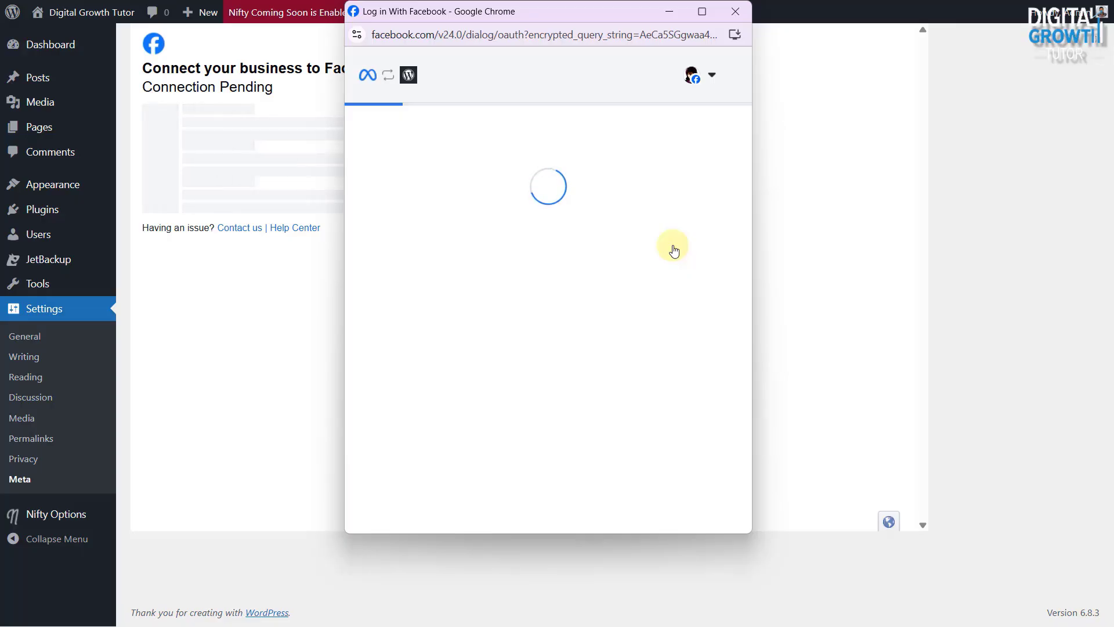
left_click(638, 488)
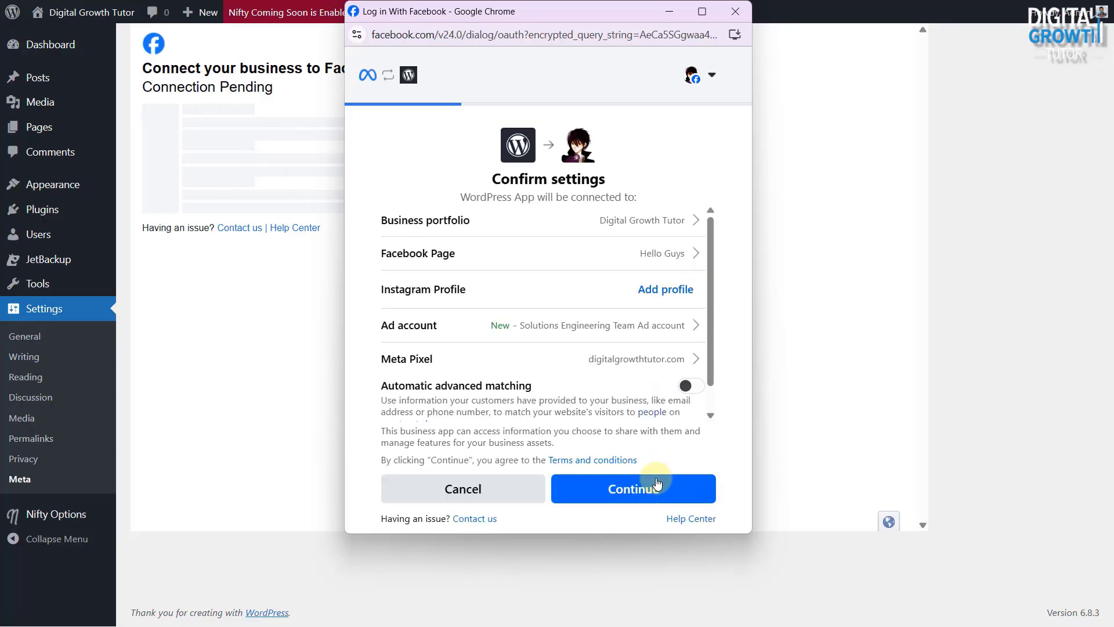
left_click(643, 488)
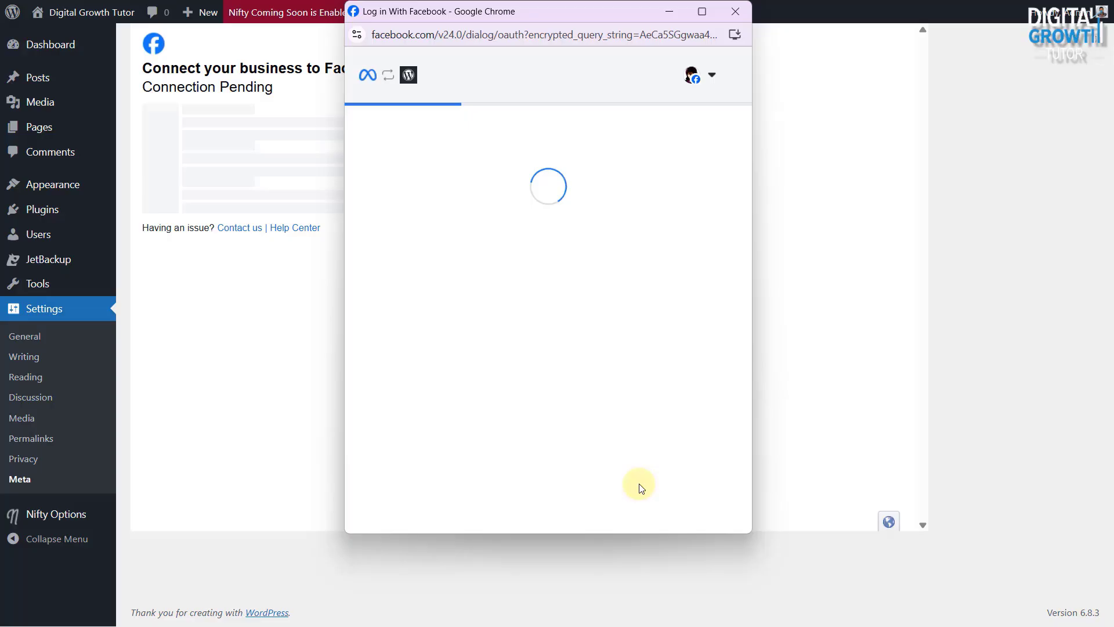
scroll(642, 319, "down", 1)
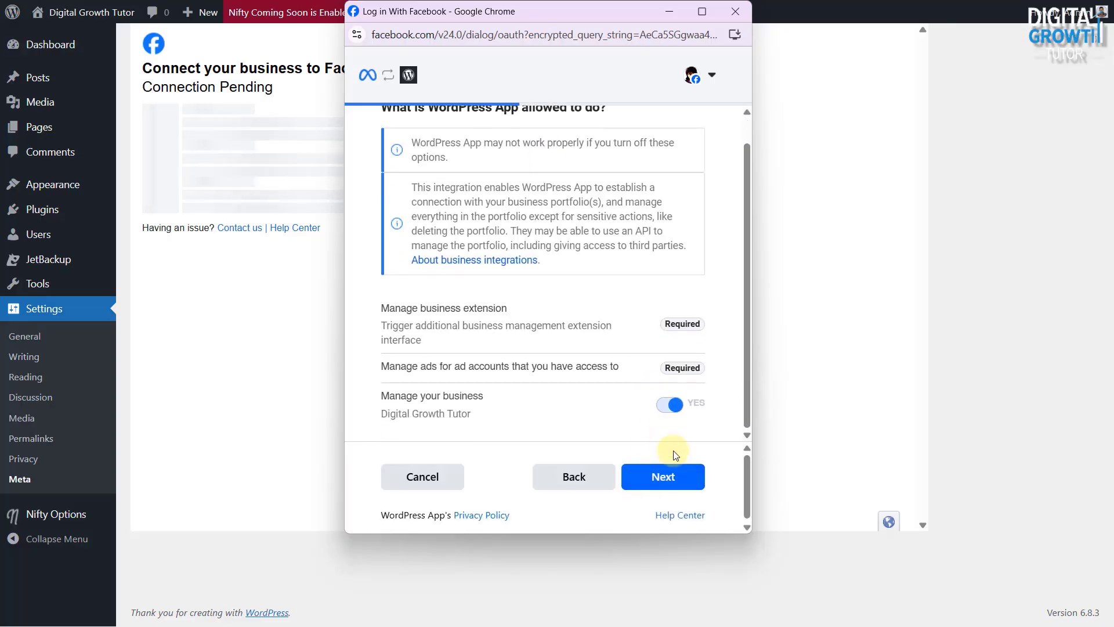
left_click(680, 481)
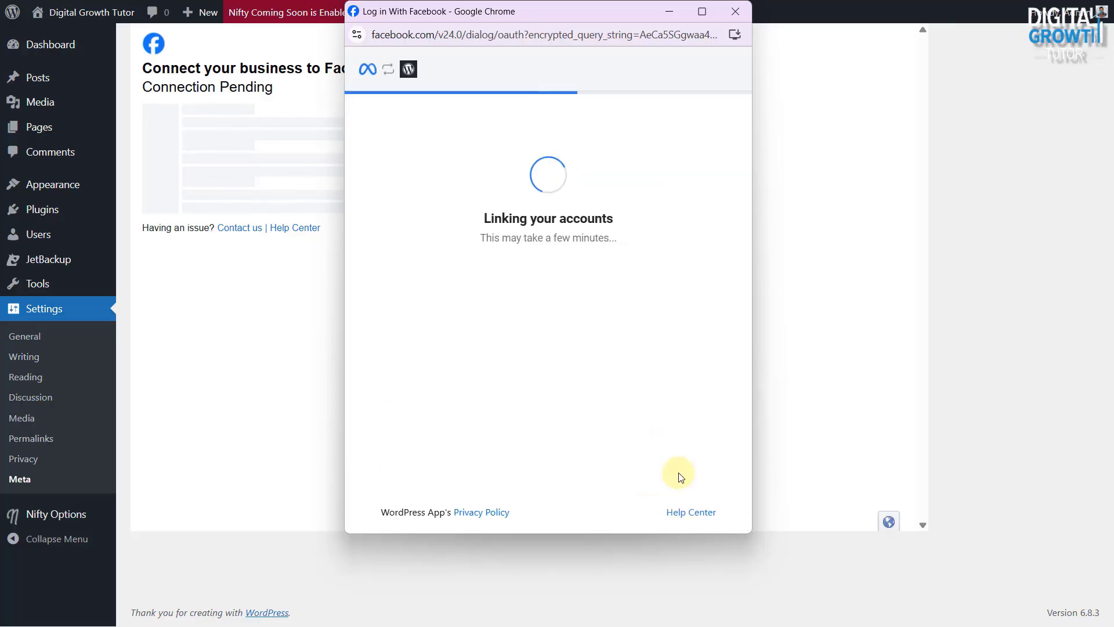
left_click(509, 497)
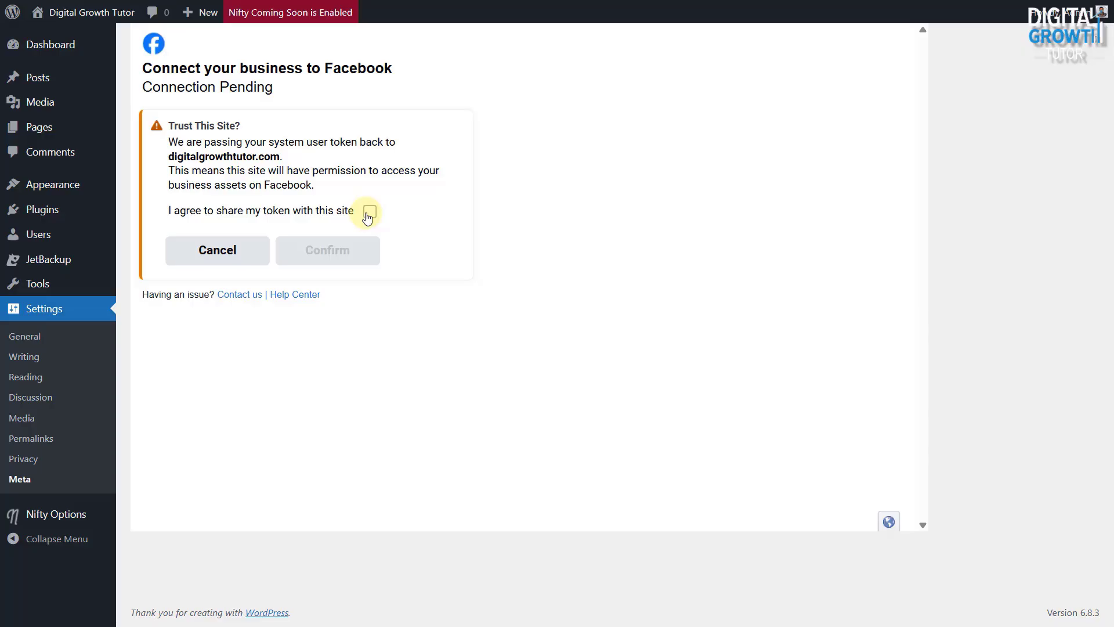
Step: Tick 'I agree to share my token with this site' and confirm
left_click(369, 213)
left_click(337, 254)
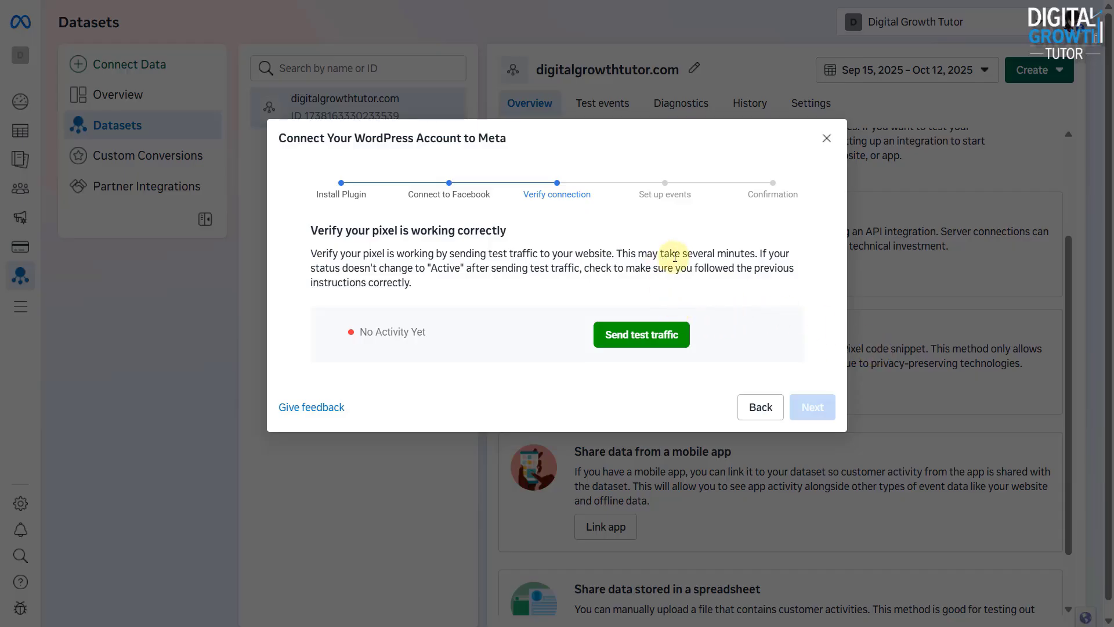
Step: Send test traffic until the pixel shows Active, then advance past event setup to Setup complete!
left_click(635, 345)
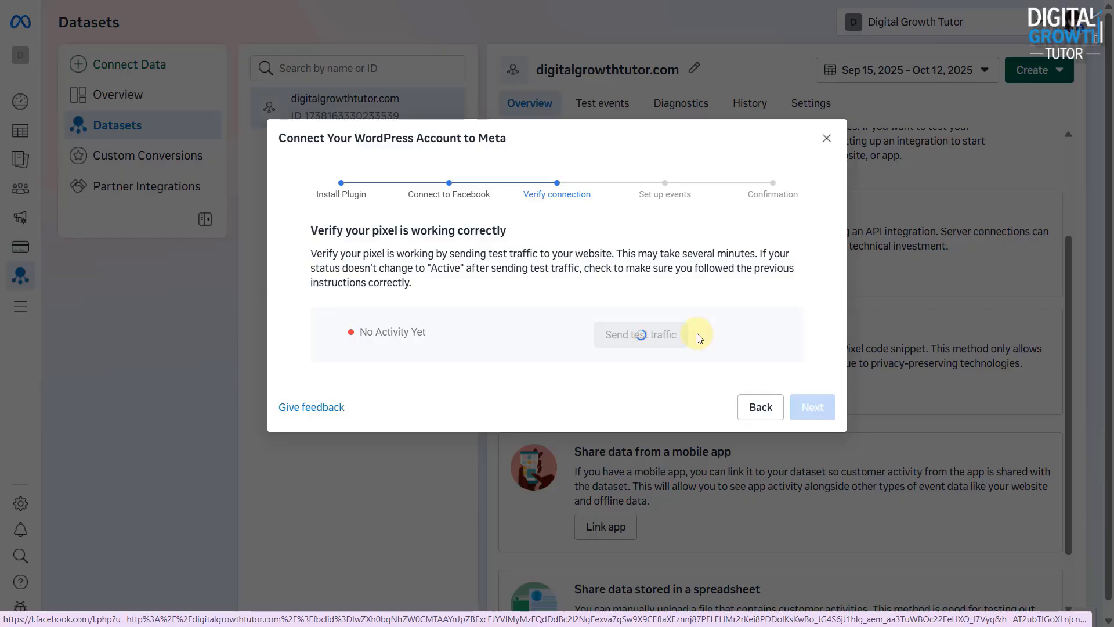
left_click(813, 407)
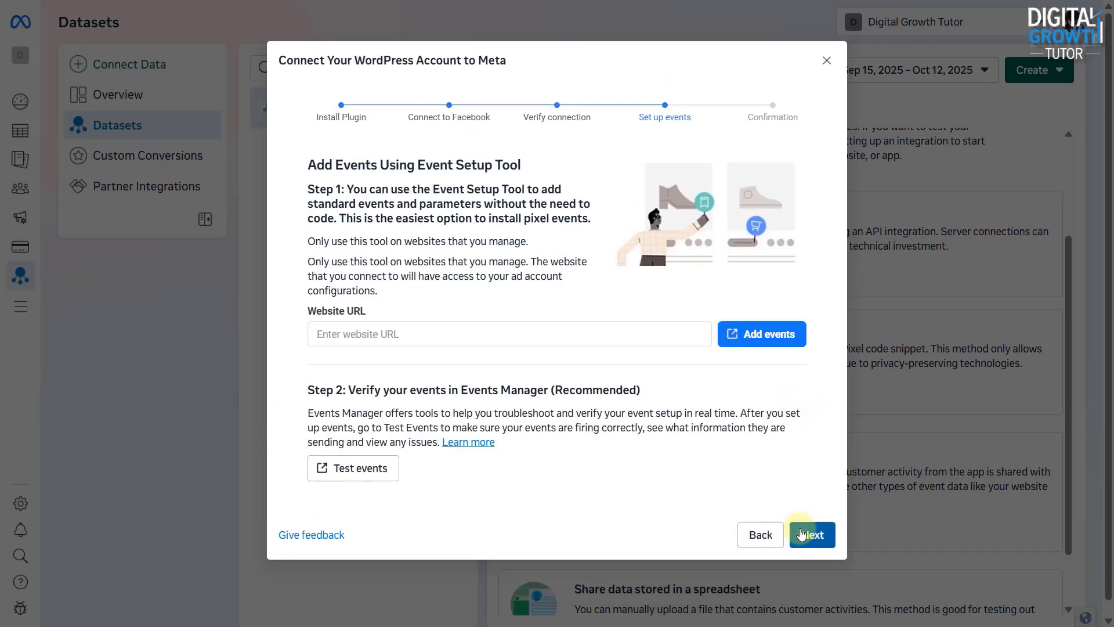
left_click(814, 535)
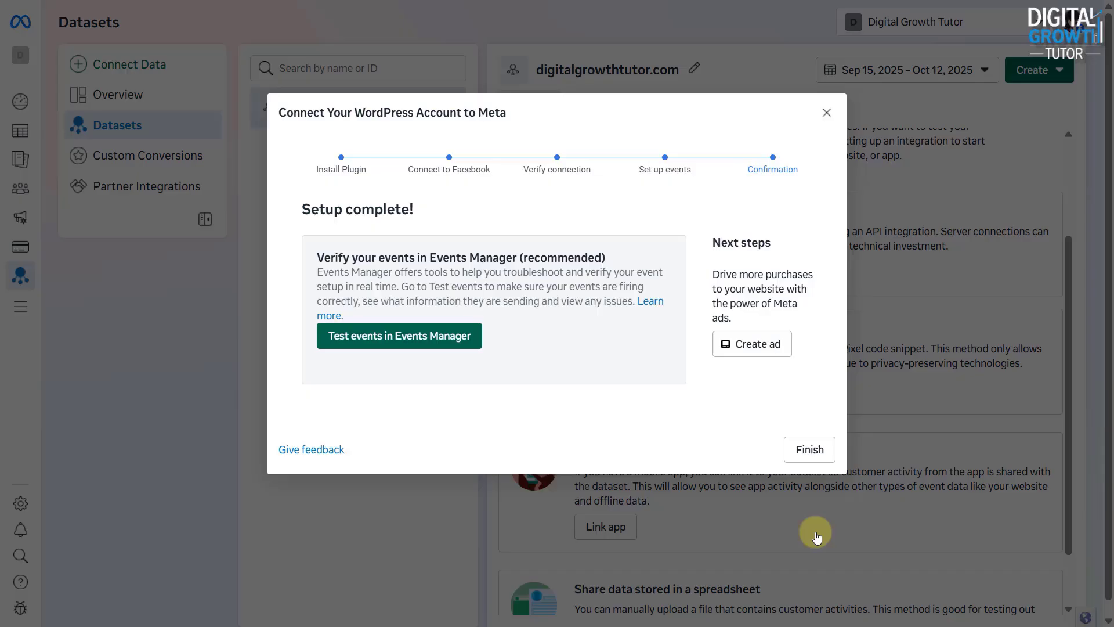
Step: Finish the WordPress setup and review the digitalgrowthtutor.com overview, showing the 0%-complete WordPress task and no events
left_click(805, 458)
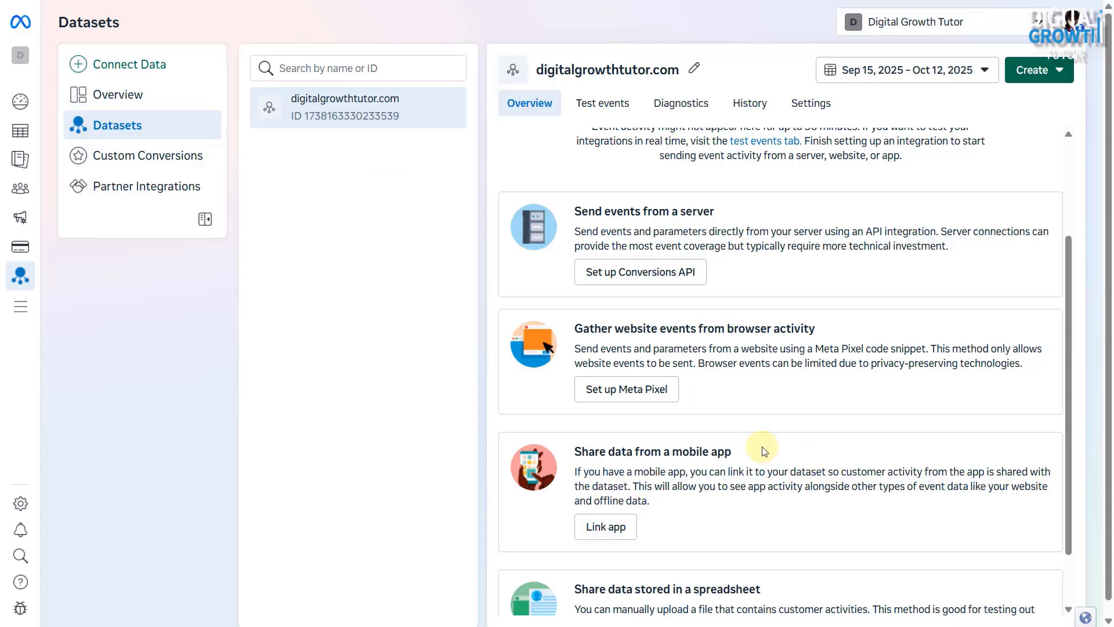
scroll(583, 345, "up", 3)
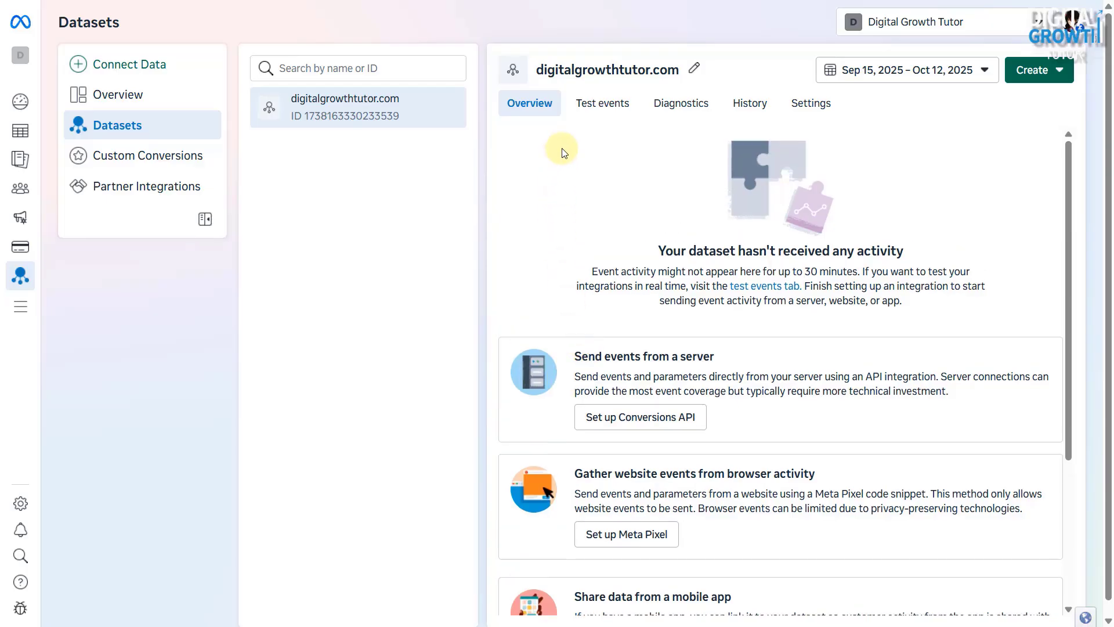
left_click(529, 114)
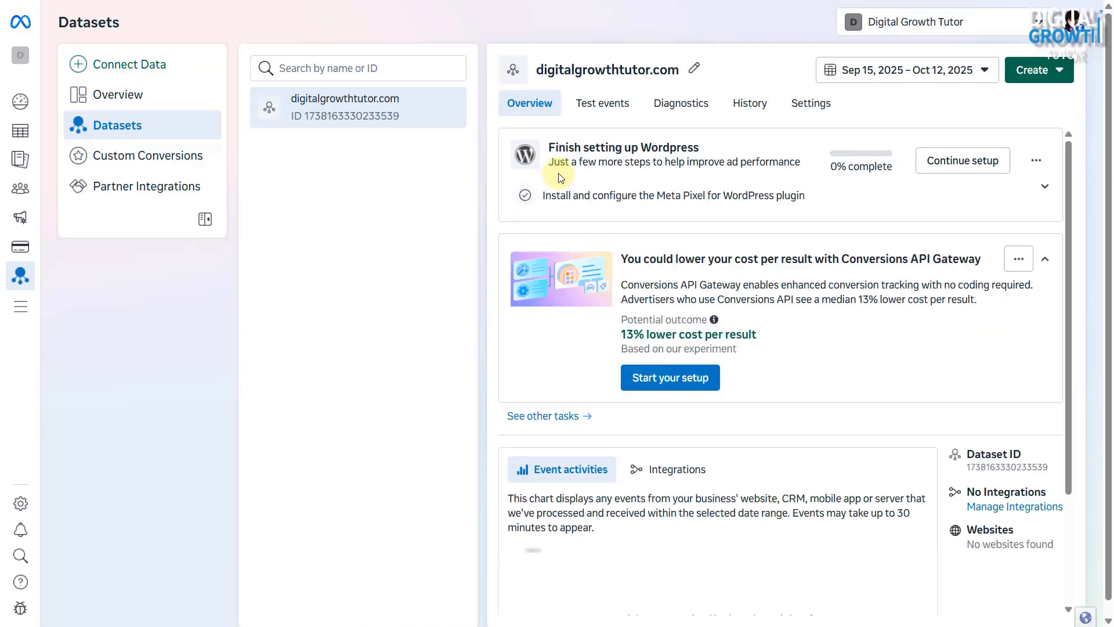
scroll(642, 227, "down", 5)
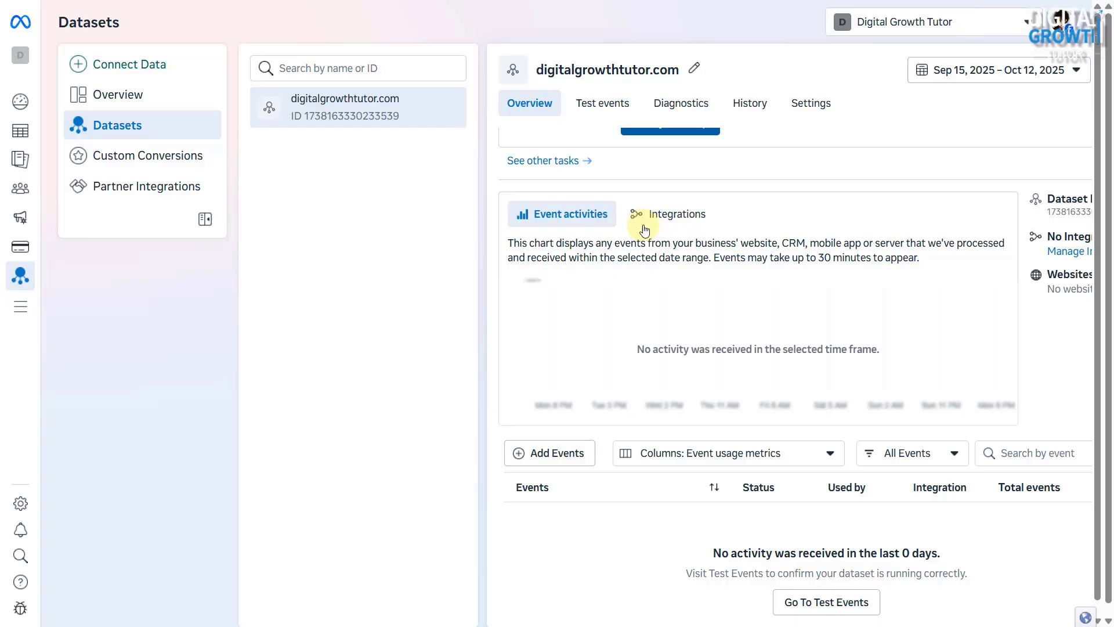